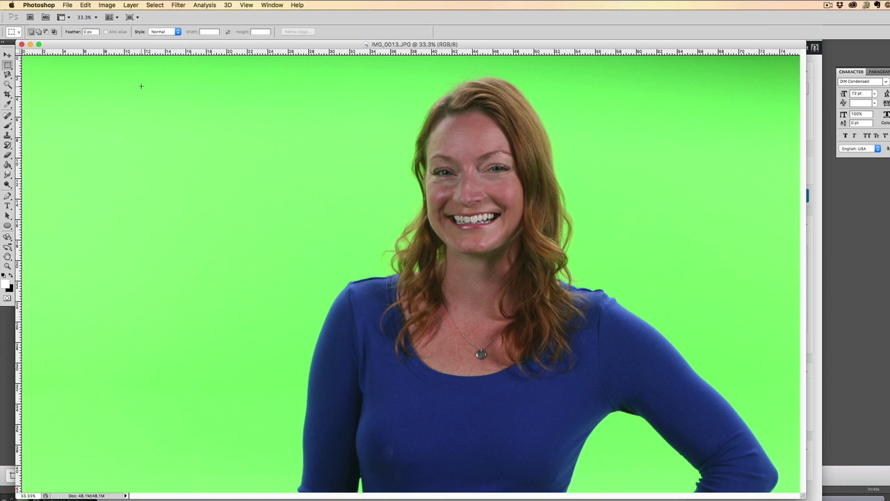
# Resize the portrait to 600 pixels wide in Image Size.
pyautogui.click(104, 5)
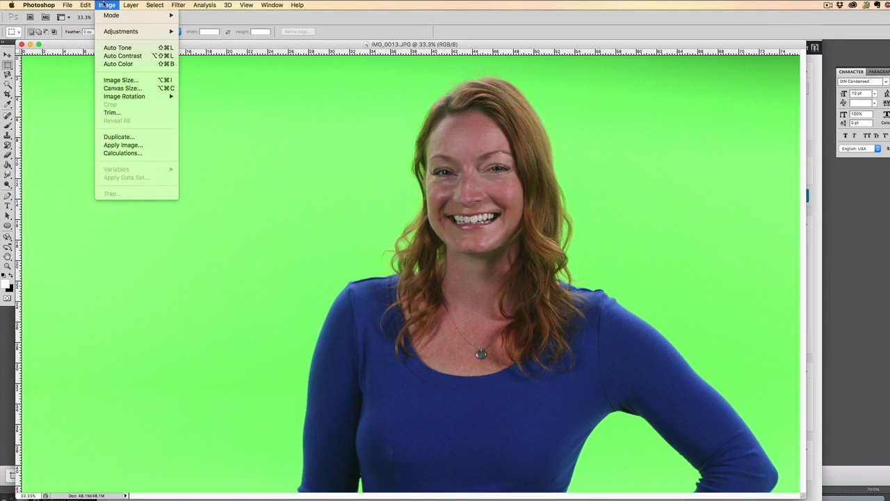
pyautogui.click(140, 81)
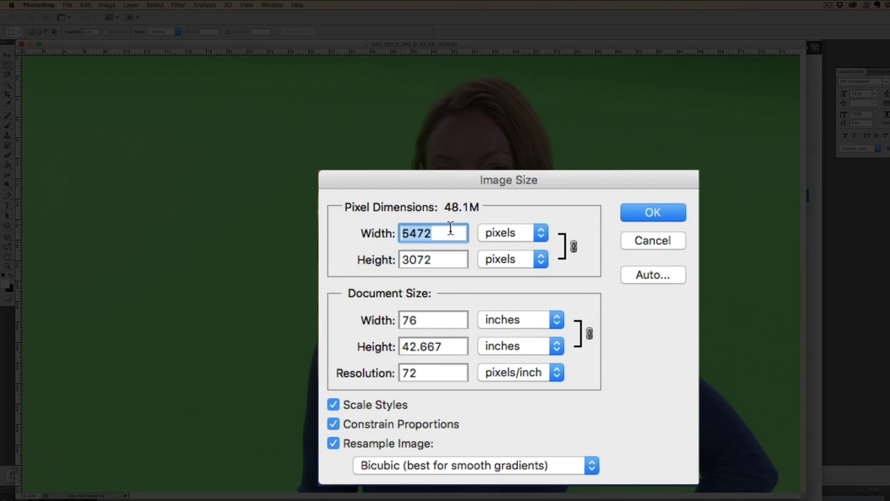
pyautogui.write('600')
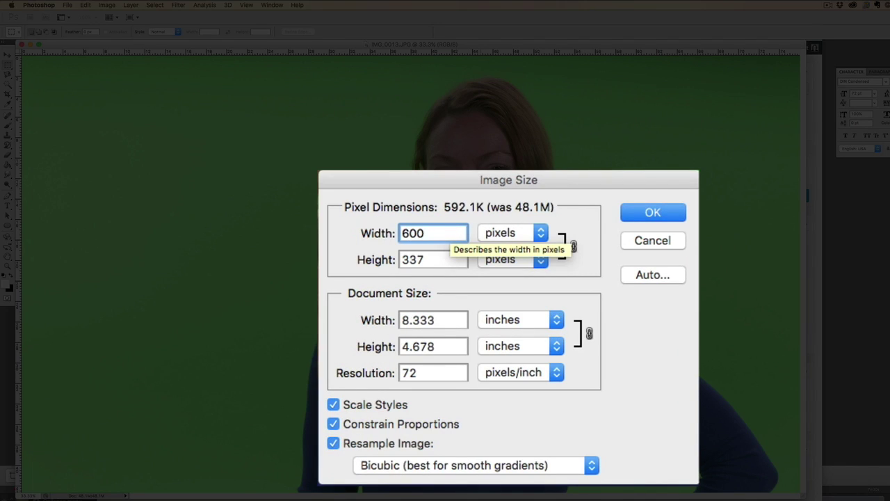
pyautogui.click(652, 214)
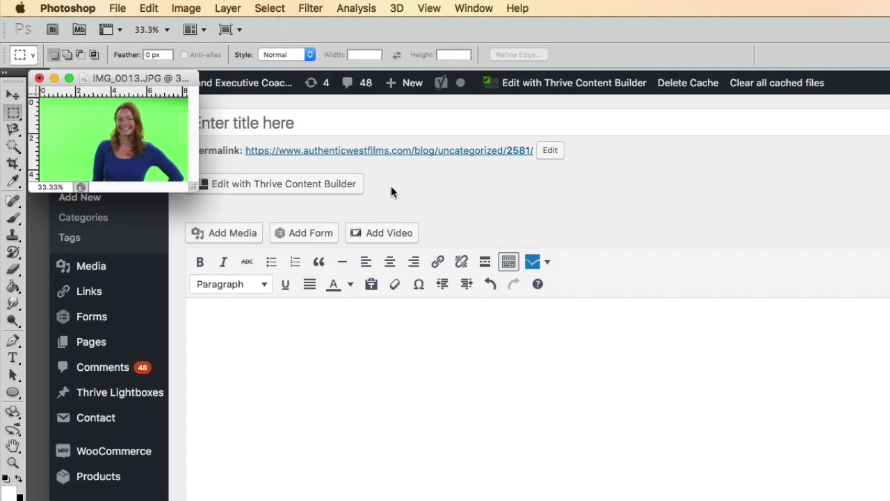
# Show the resized image at Actual Pixels and enlarge the document window around it.
pyautogui.moveTo(193, 185); pyautogui.dragTo(656, 464)
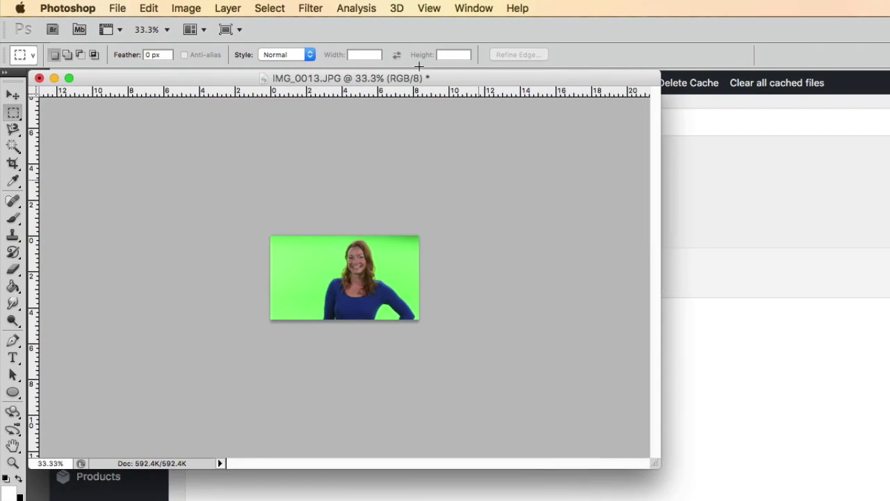
pyautogui.click(441, 7)
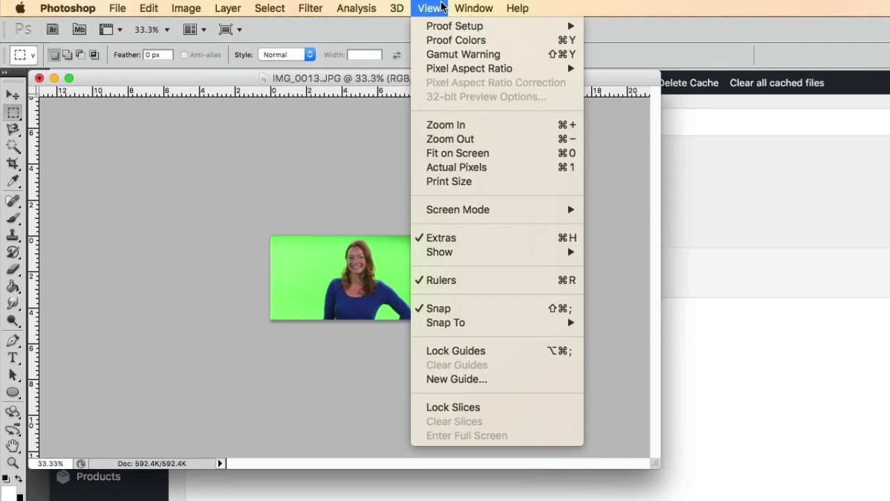
pyautogui.click(503, 167)
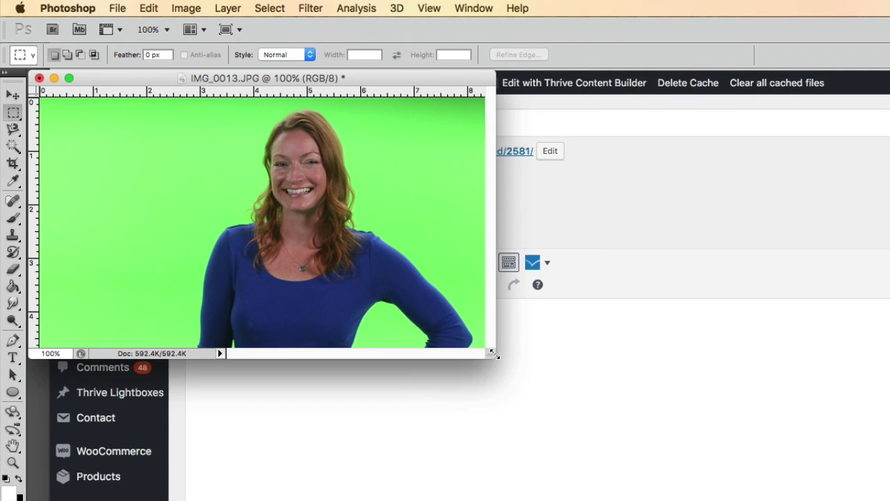
pyautogui.moveTo(492, 354); pyautogui.dragTo(750, 490)
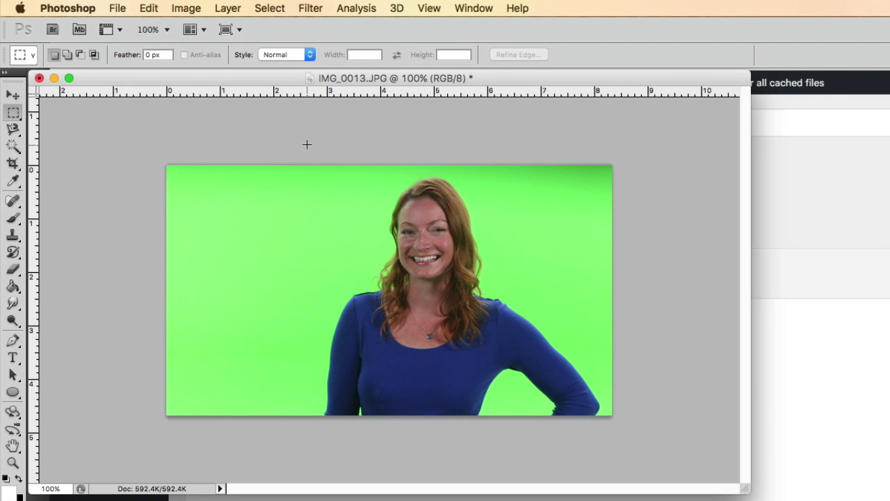
pyautogui.click(117, 7)
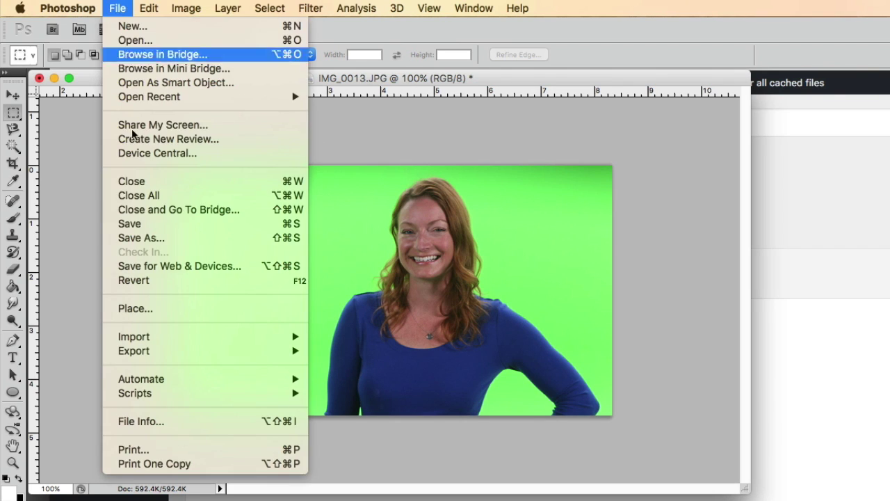
# Open Save for Web & Devices and pick the JPEG High preset (quality 60).
pyautogui.click(184, 270)
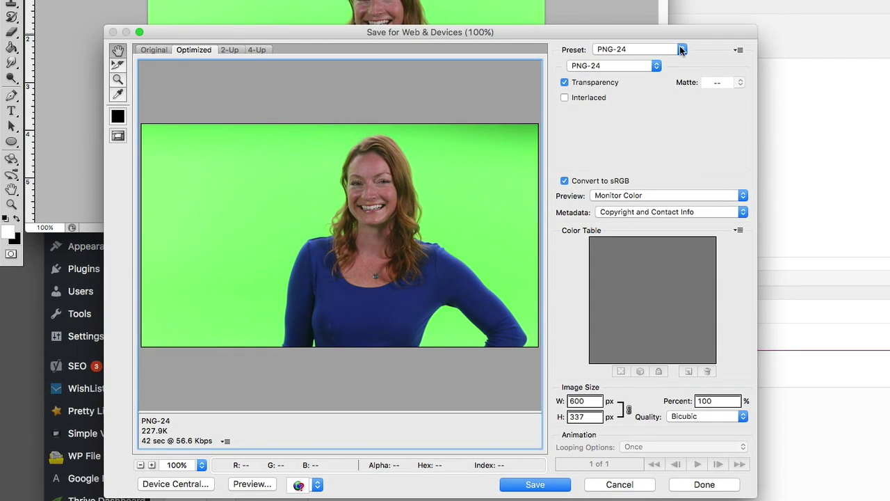
pyautogui.click(681, 50)
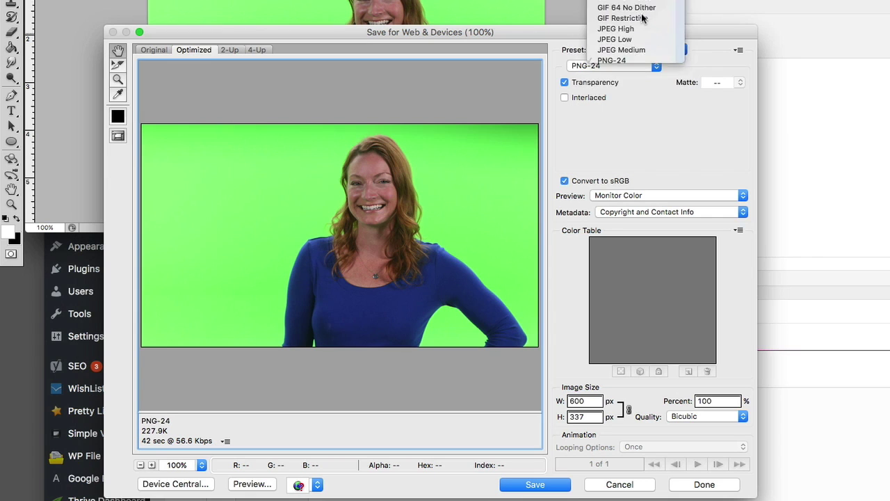
pyautogui.click(643, 18)
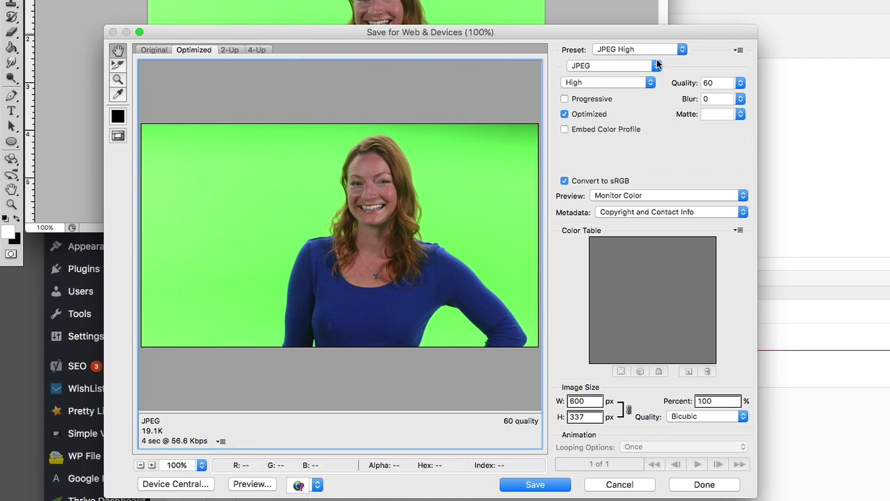
pyautogui.click(682, 50)
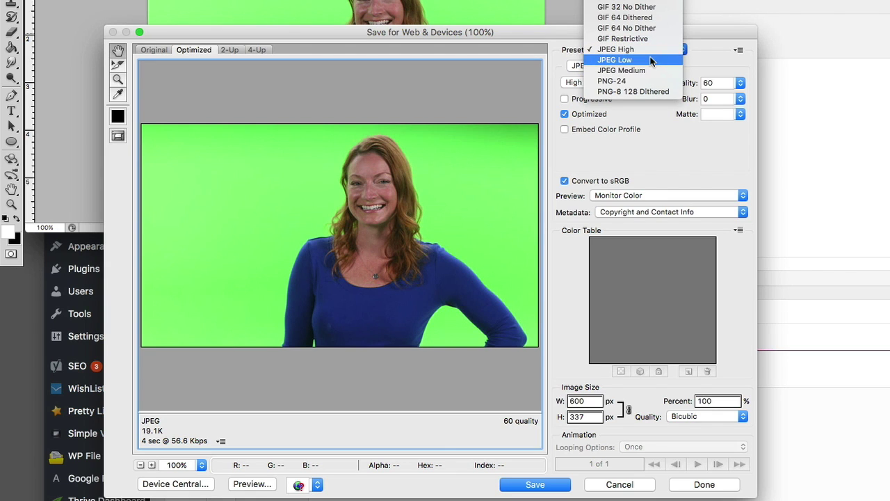
pyautogui.click(652, 61)
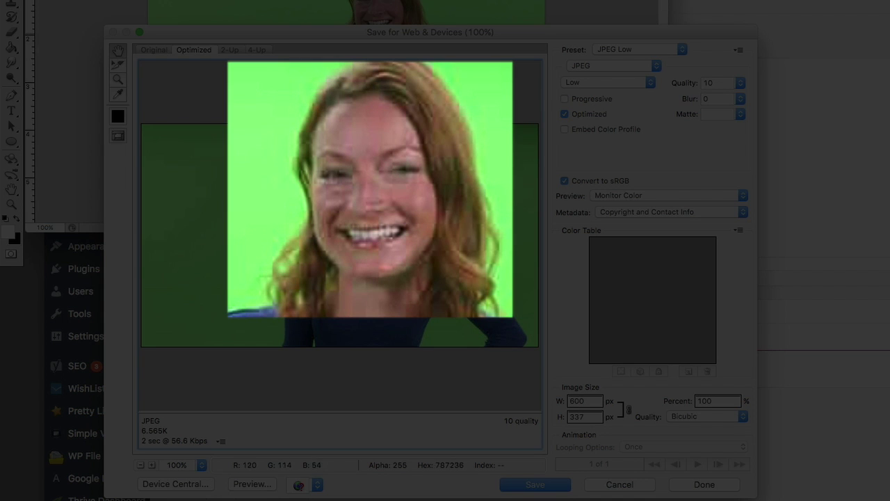
pyautogui.click(672, 52)
pyautogui.click(658, 60)
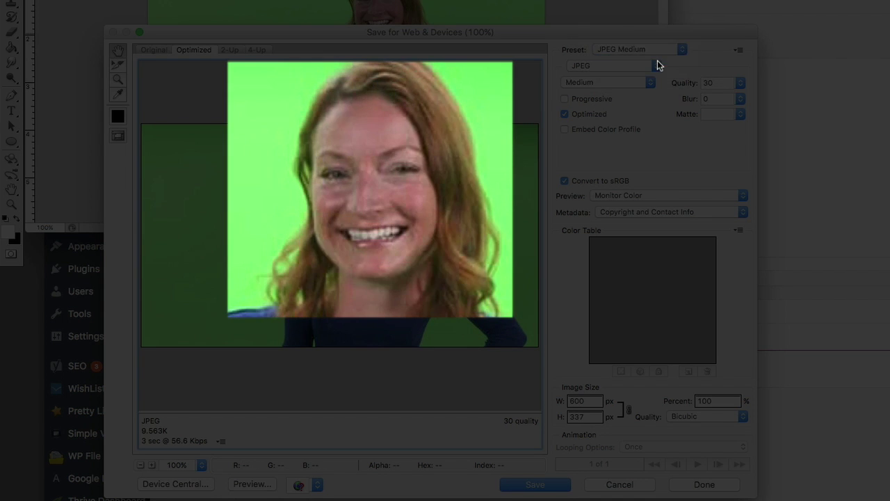
pyautogui.click(684, 51)
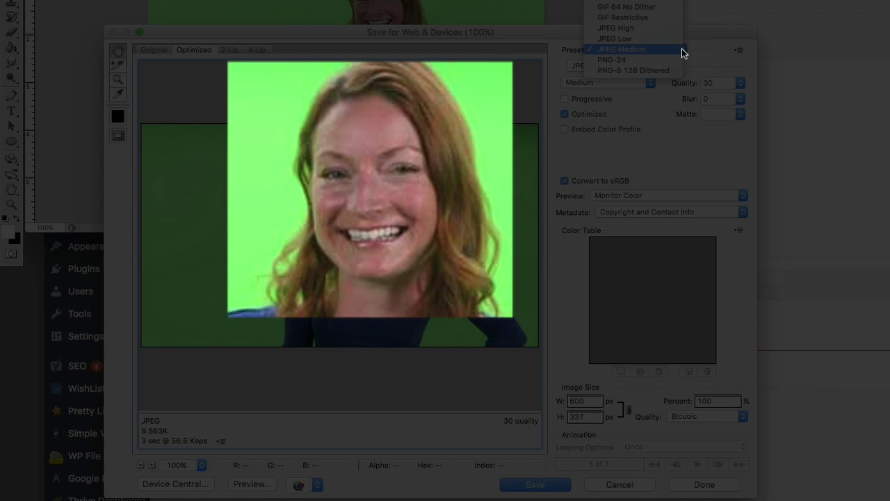
pyautogui.click(628, 28)
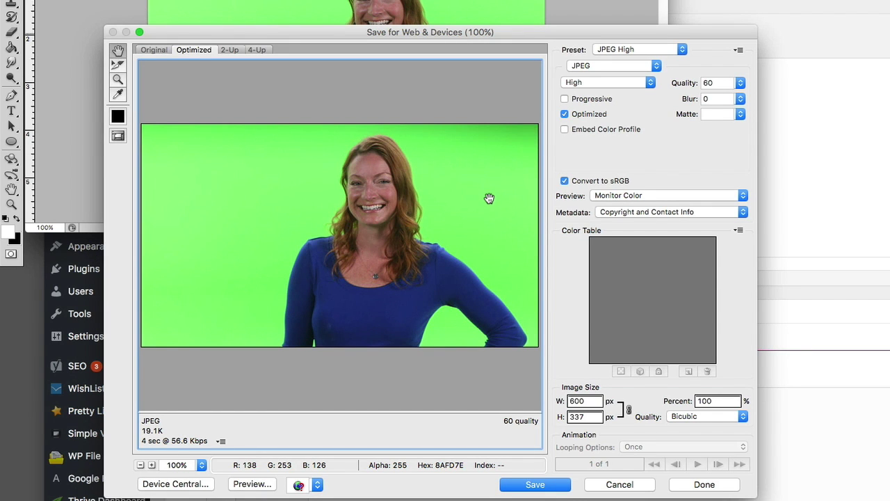
pyautogui.click(552, 490)
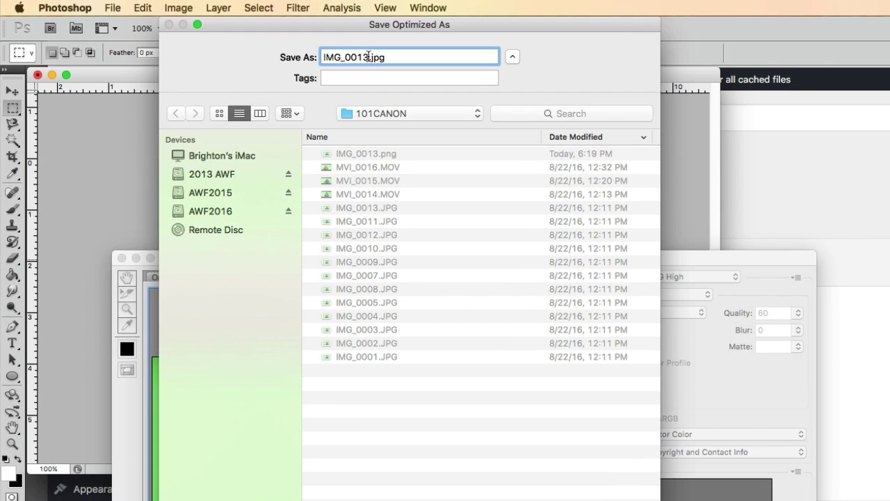
# Replace the file name with Heather and save the JPEG into 101CANON.
pyautogui.moveTo(369, 57); pyautogui.dragTo(309, 50)
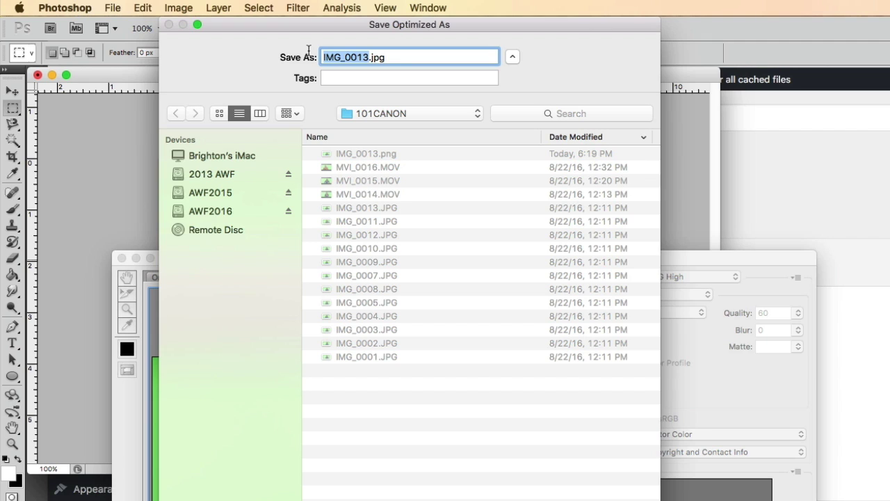
pyautogui.write('Heather')
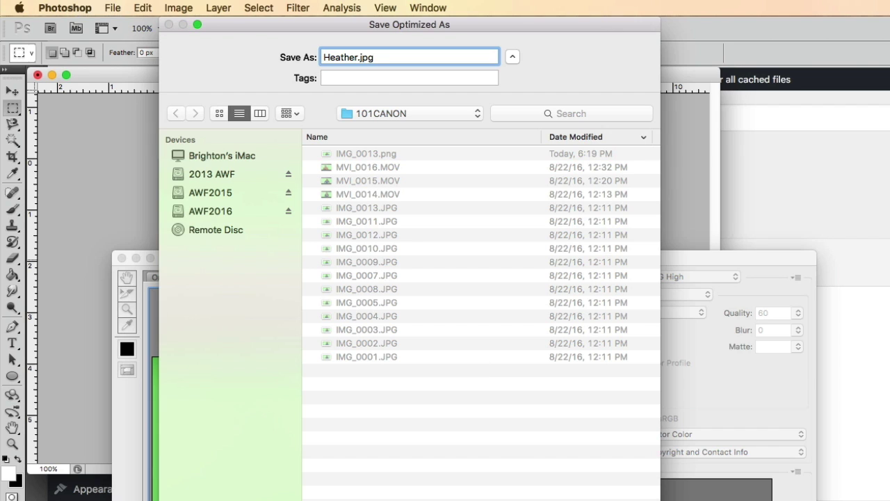
pyautogui.press('Return')
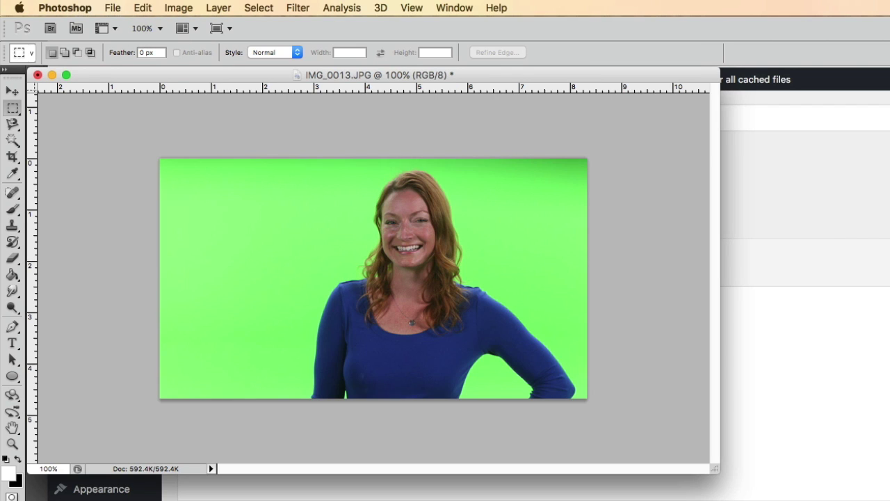
# In Finder's 101CANON folder, compare 20 KB Heather.jpg against the 4.5 MB IMG_0013.JPG.
pyautogui.moveTo(627, 495)
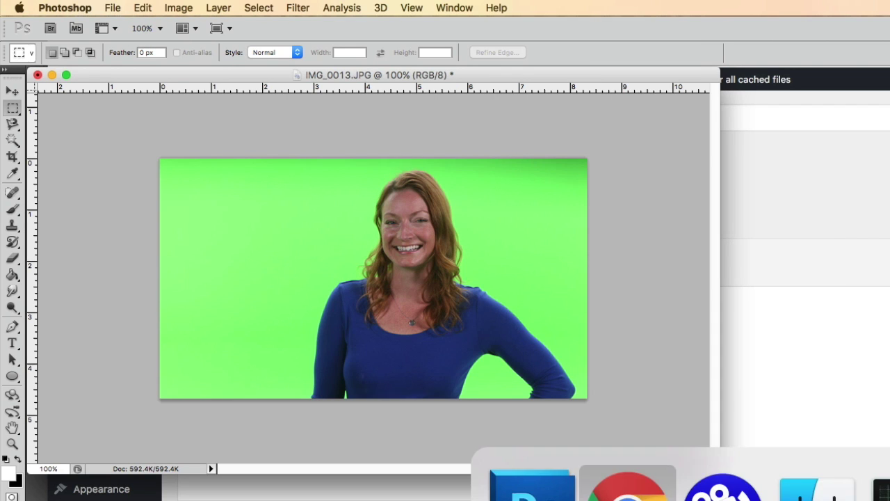
pyautogui.click(817, 491)
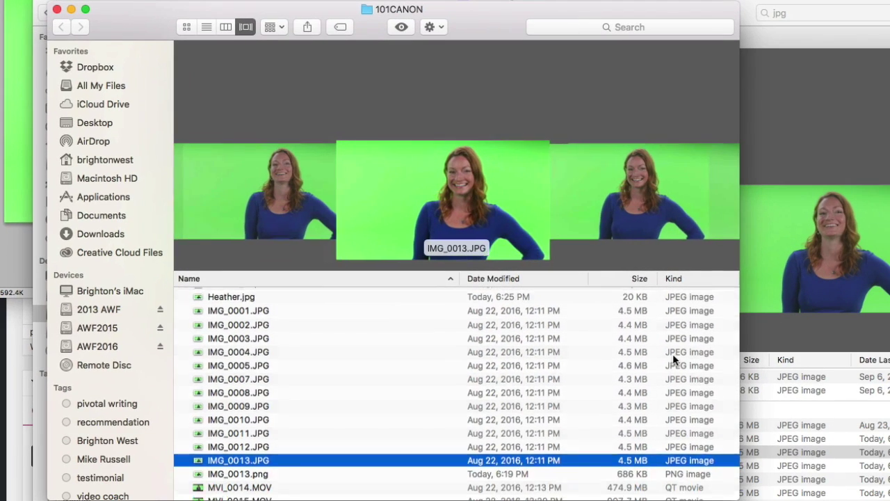
pyautogui.scroll(1, 361, 417)
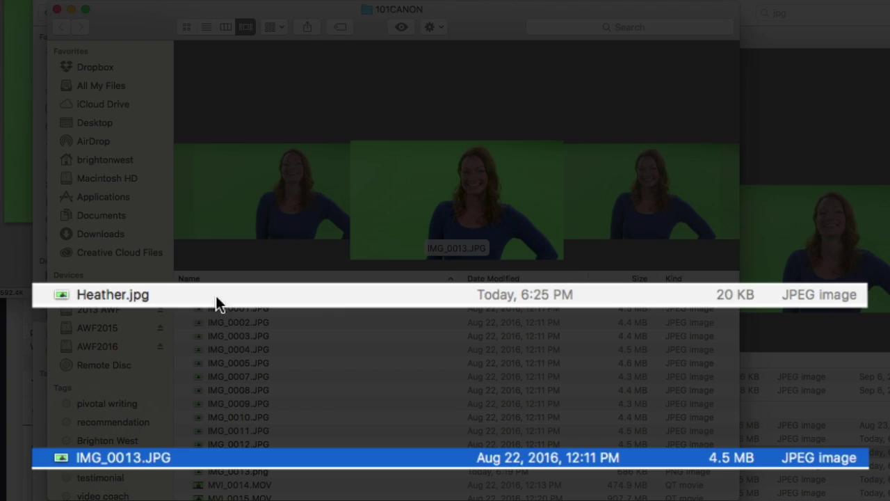
pyautogui.click(720, 294)
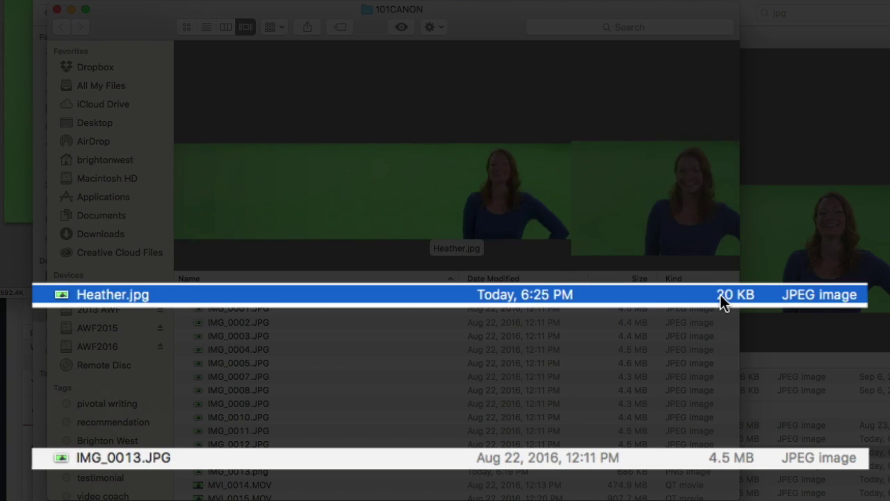
pyautogui.click(125, 453)
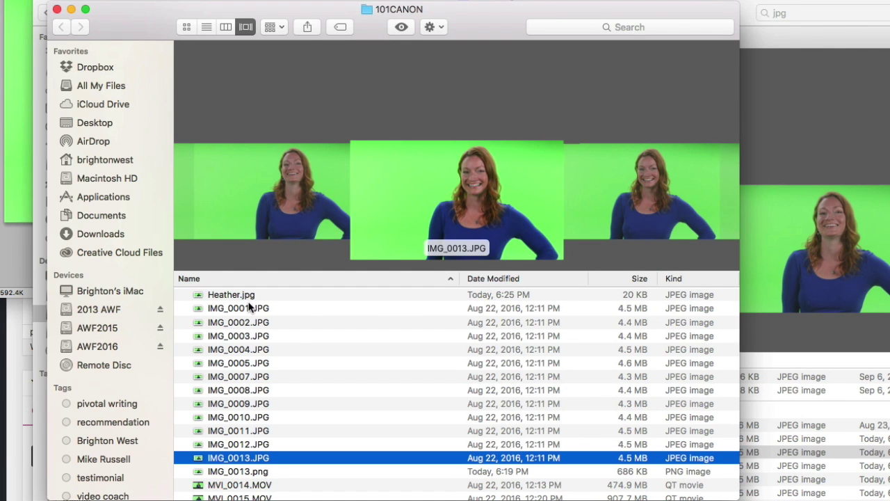
pyautogui.click(245, 295)
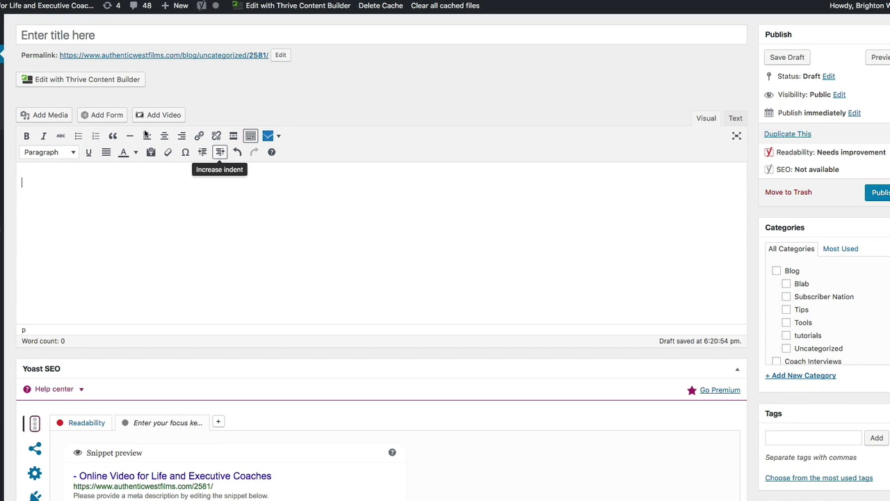
# Upload Heather.jpg through Add Media and insert it into the post at 600 × 337.
pyautogui.click(43, 115)
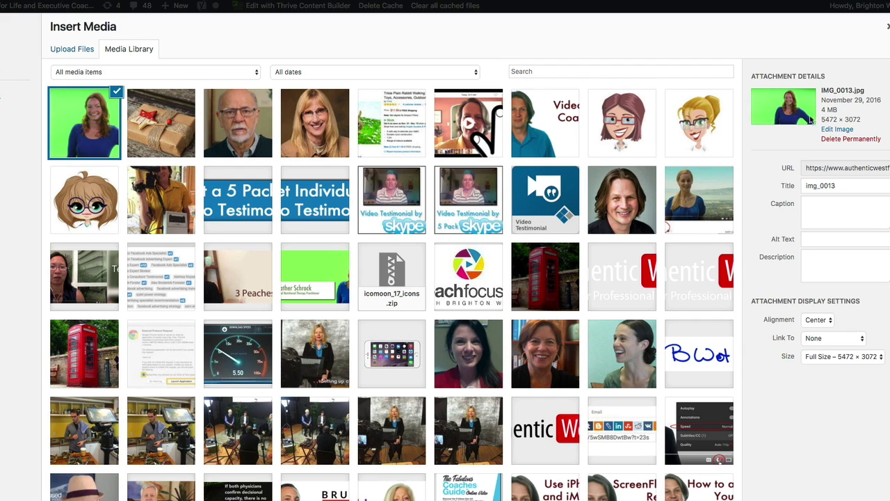
pyautogui.click(74, 56)
pyautogui.click(465, 285)
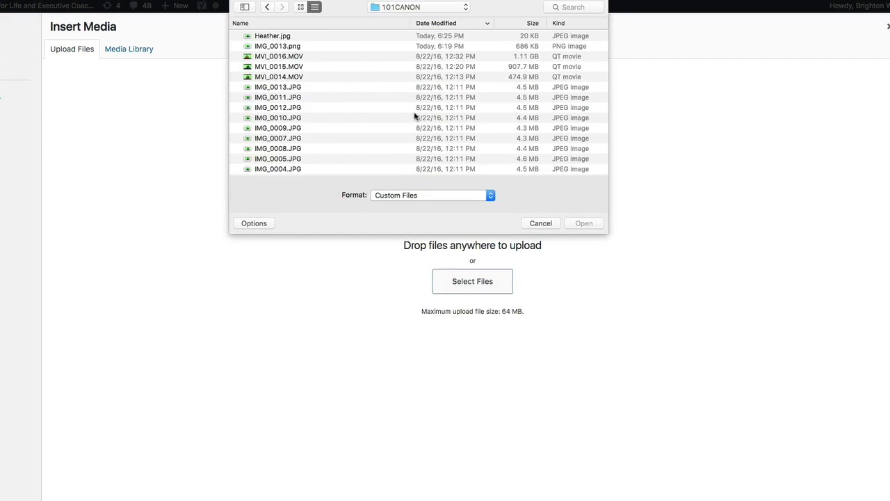
pyautogui.doubleClick(284, 36)
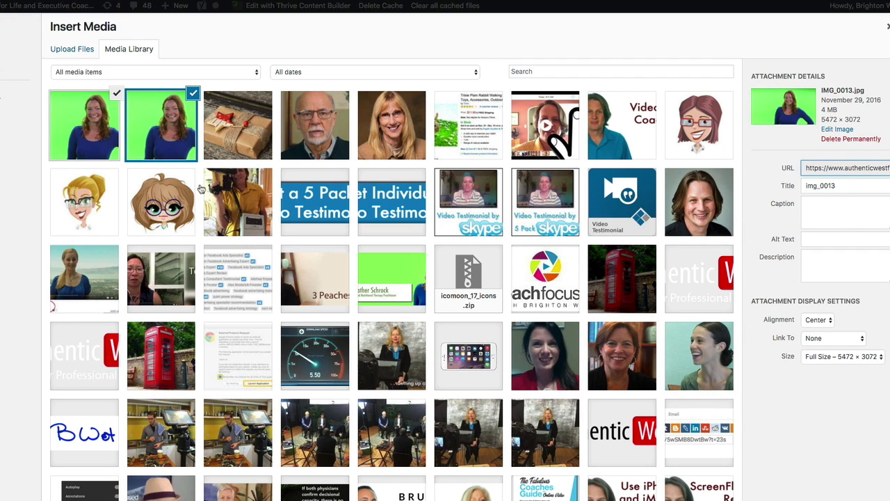
pyautogui.click(85, 128)
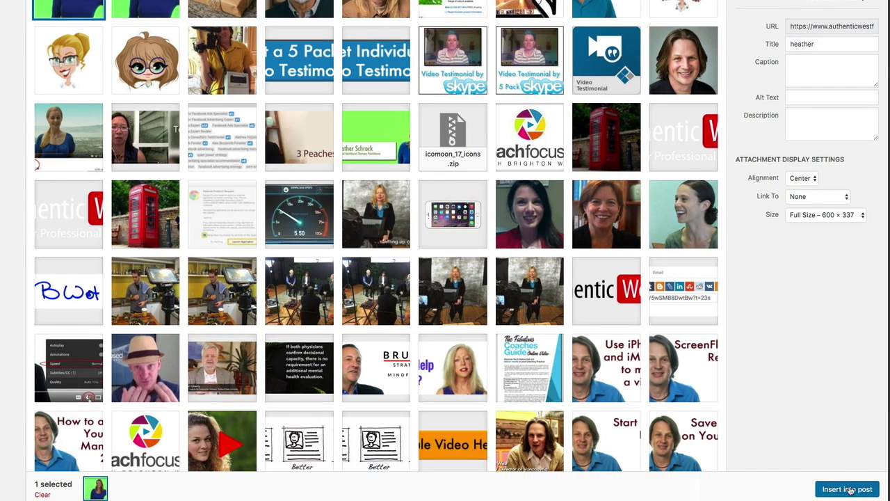
pyautogui.click(851, 489)
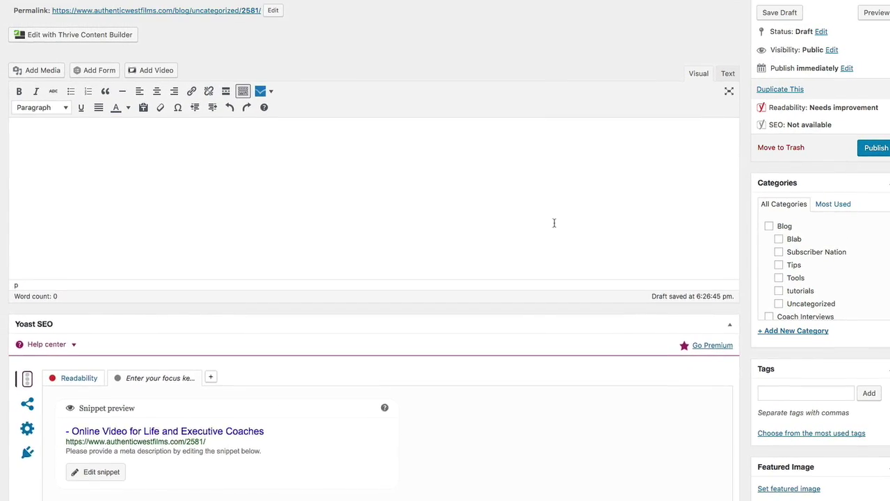
# Start a new line below the portrait and select IMG_0013.jpg in the media library.
pyautogui.scroll(-3, 577, 233)
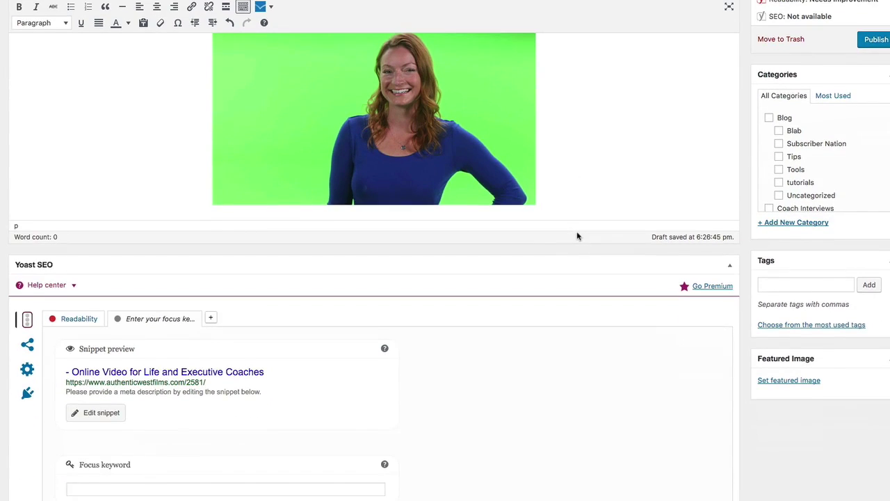
pyautogui.scroll(1, 576, 226)
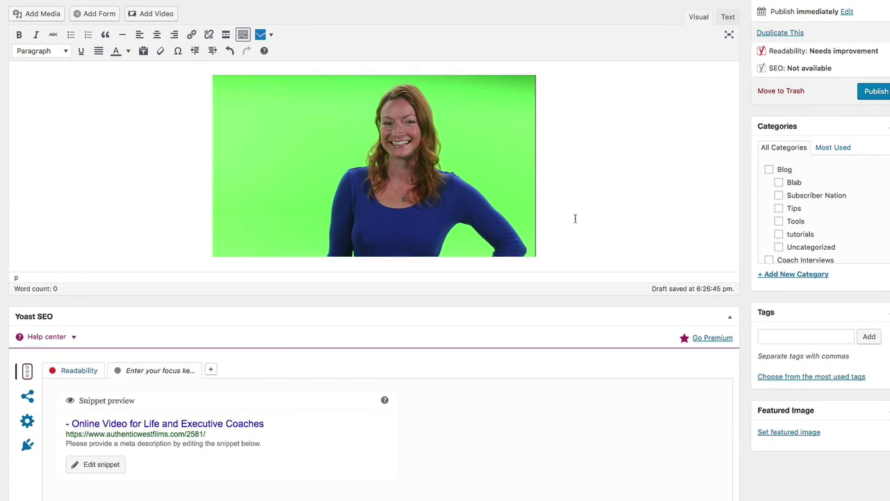
pyautogui.press('Return')
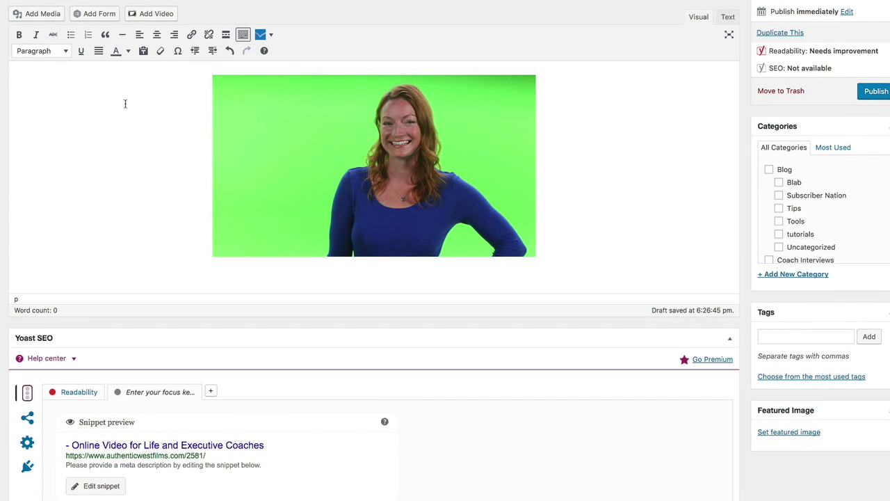
pyautogui.click(37, 14)
pyautogui.click(173, 96)
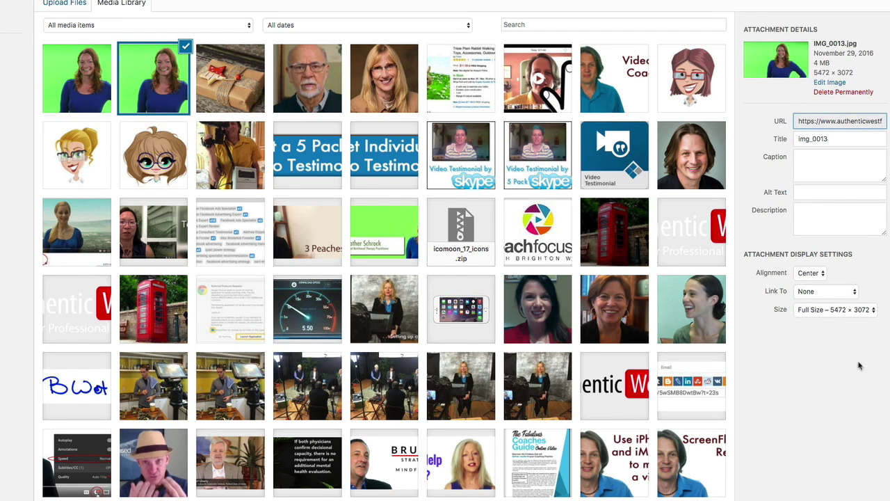
# Insert IMG_0013.jpg into the post at Medium 300 × 168 size.
pyautogui.click(871, 310)
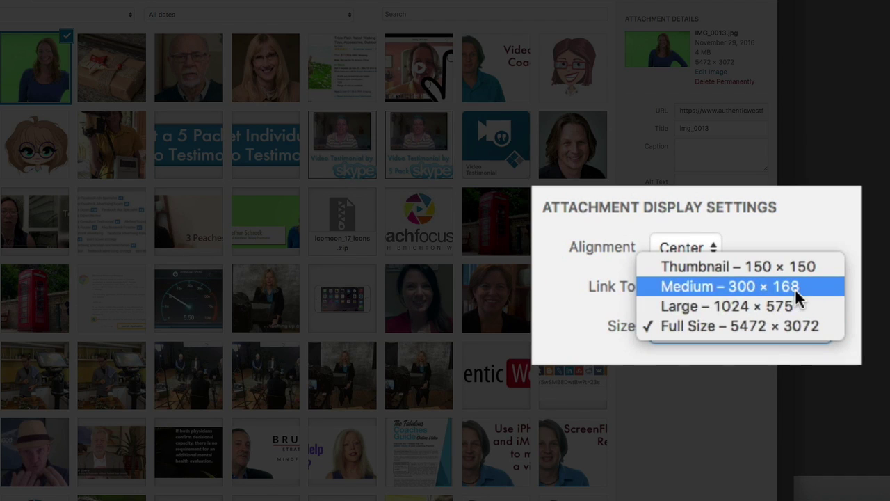
pyautogui.click(794, 325)
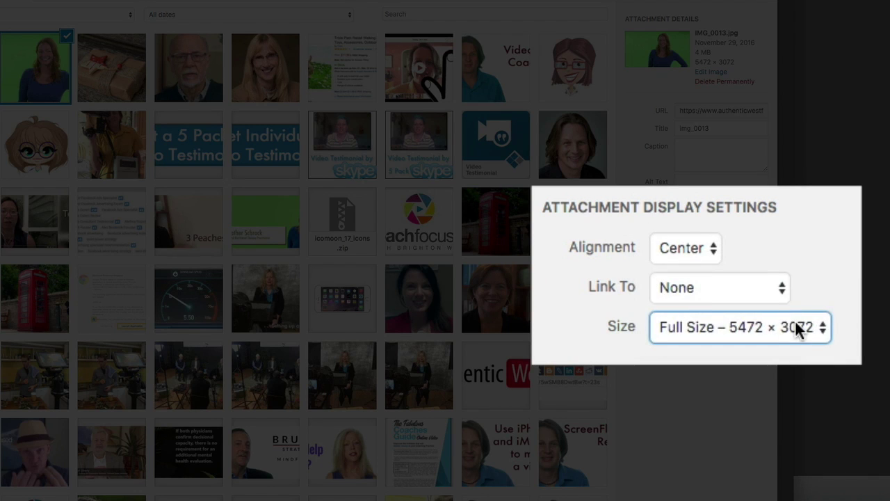
pyautogui.click(795, 320)
pyautogui.click(762, 297)
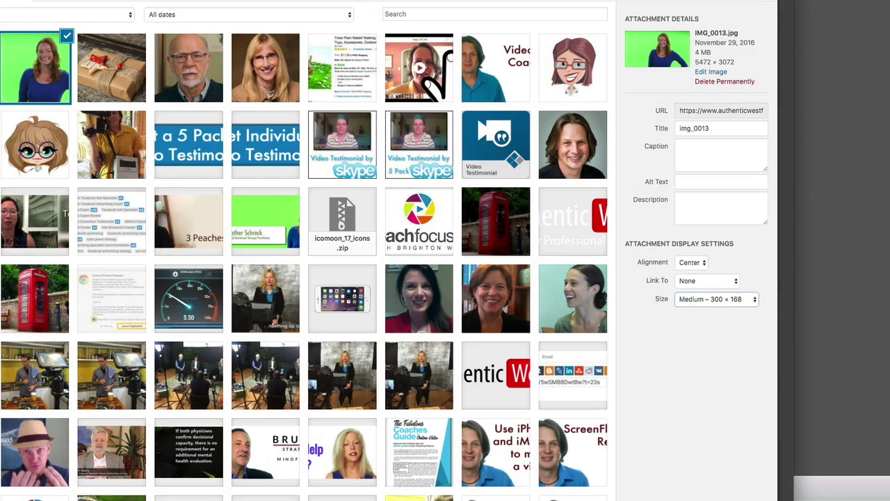
pyautogui.click(765, 477)
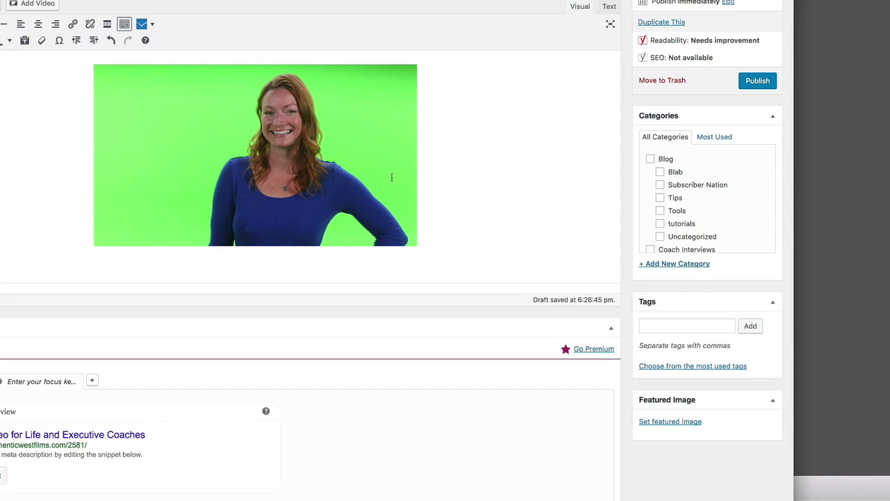
pyautogui.scroll(-4, 480, 185)
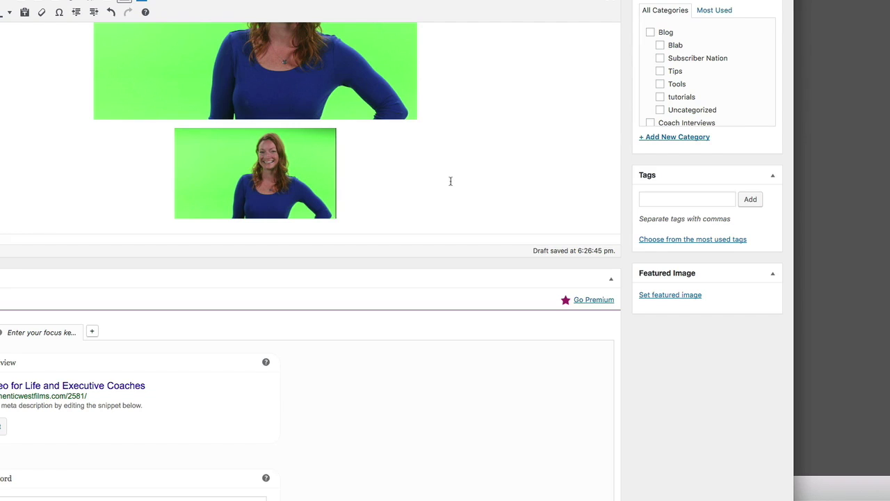
pyautogui.click(447, 94)
pyautogui.scroll(3, 426, 104)
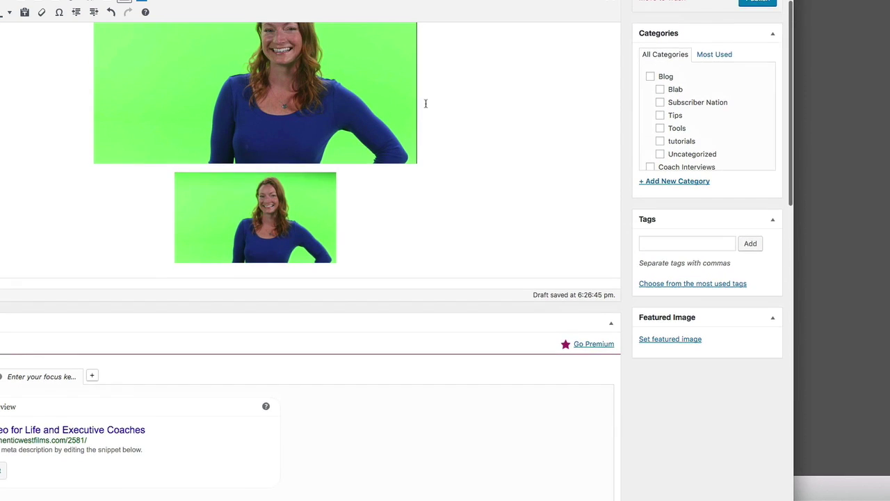
pyautogui.scroll(-3, 426, 103)
pyautogui.scroll(2, 426, 104)
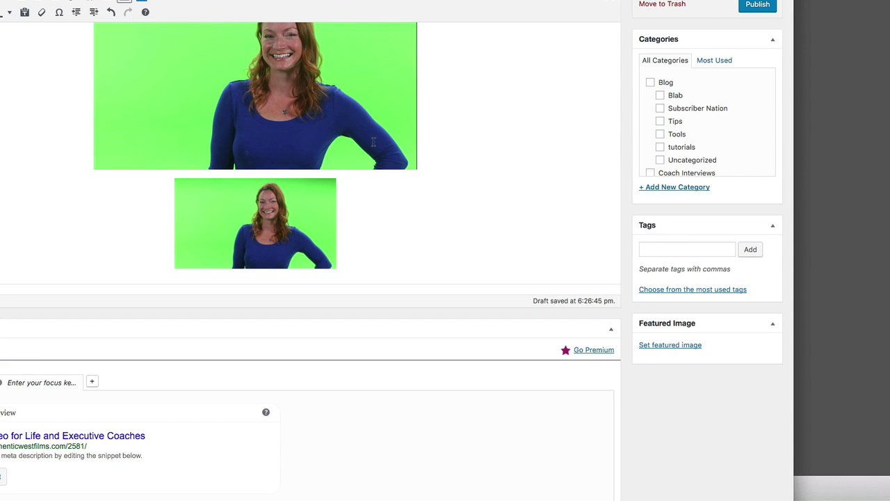
pyautogui.scroll(2, 438, 136)
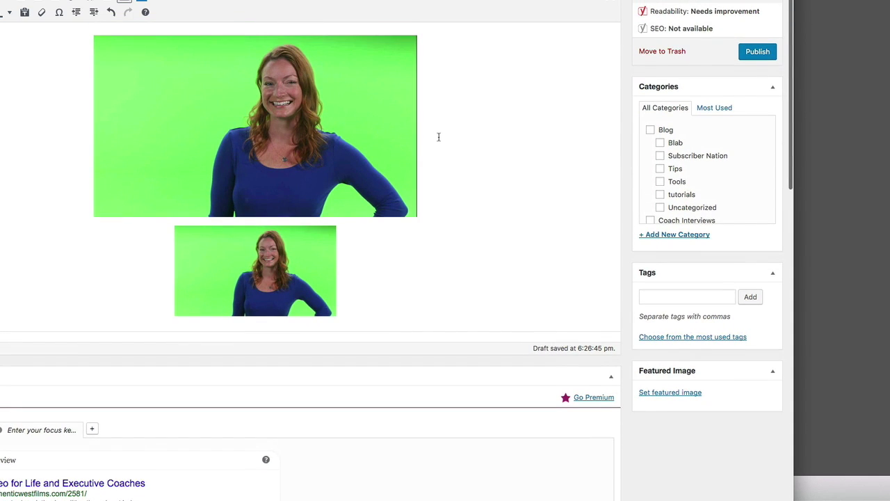